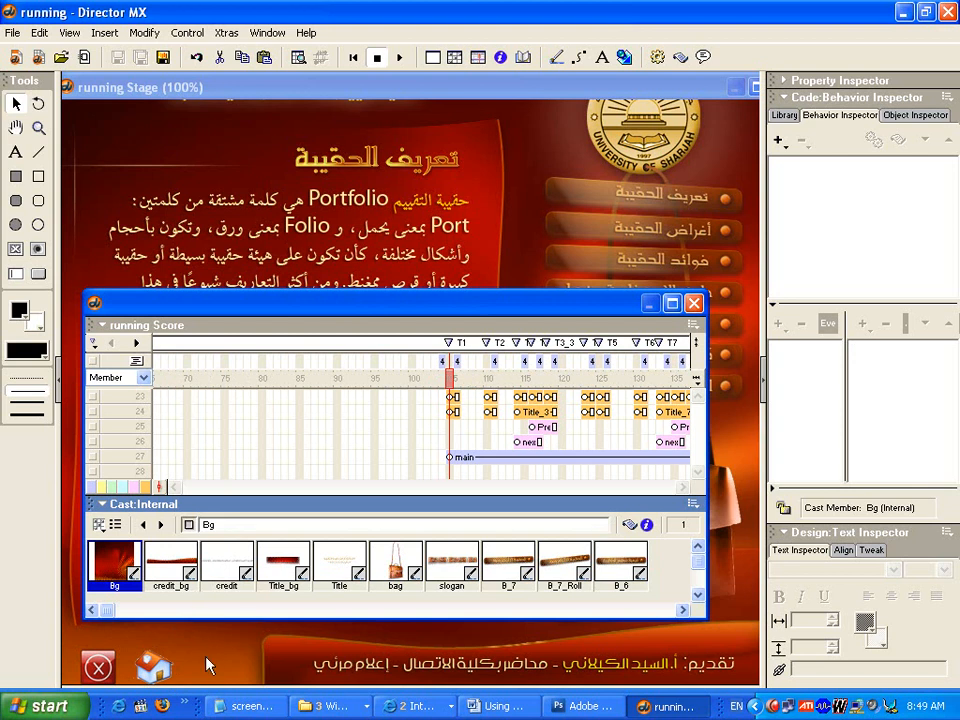
- Select the home button sprite in channel 27 and compare the stage just before and at the T1 marker
left_click(466, 458)
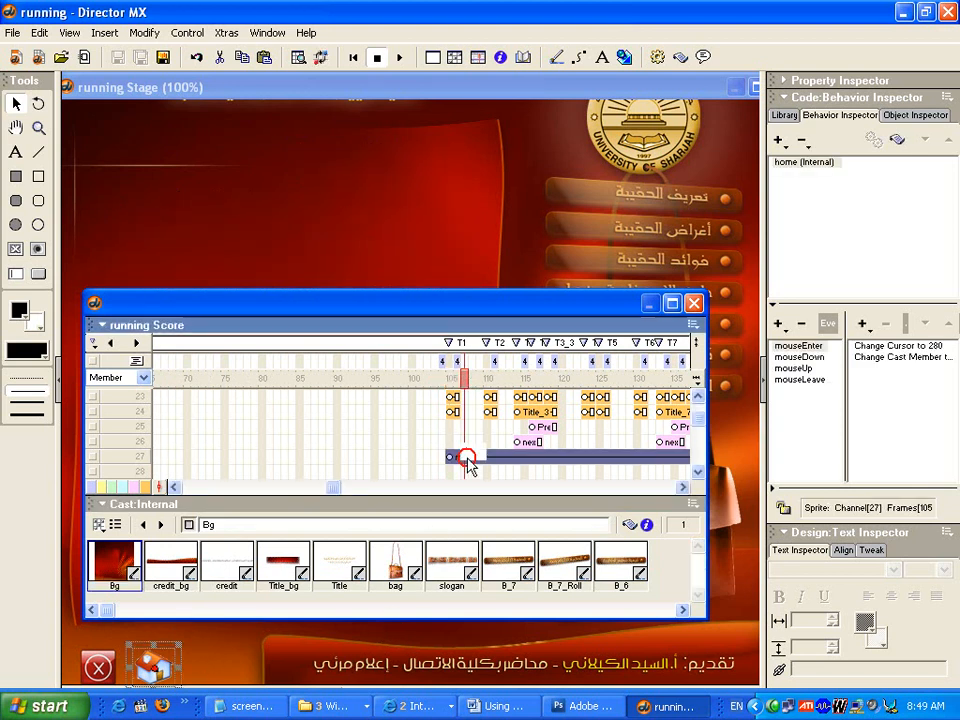
left_click(145, 675)
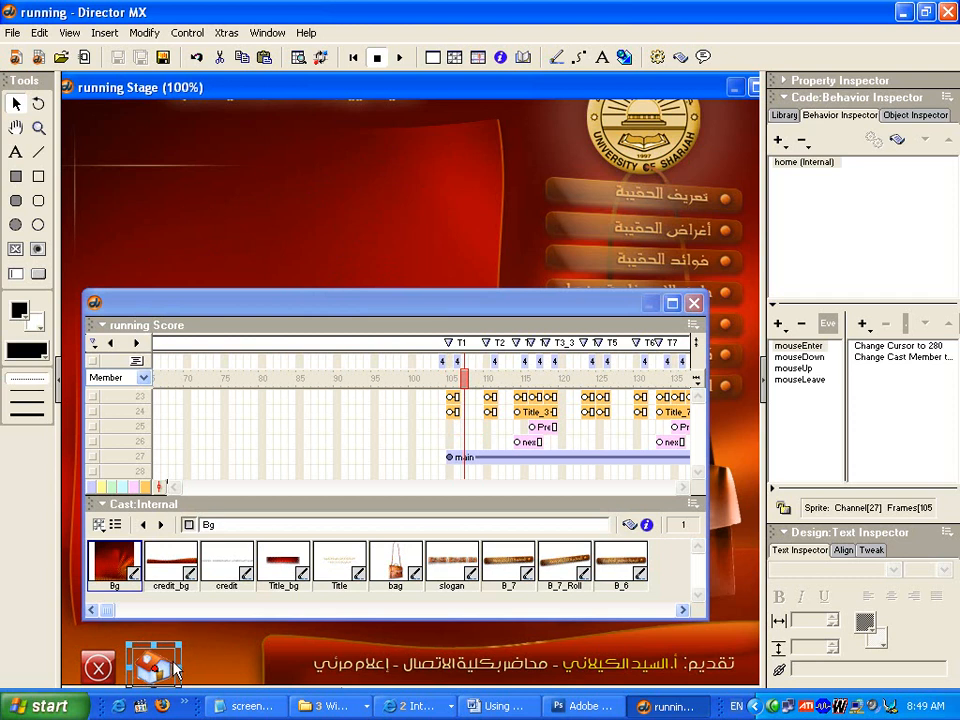
left_click(434, 377)
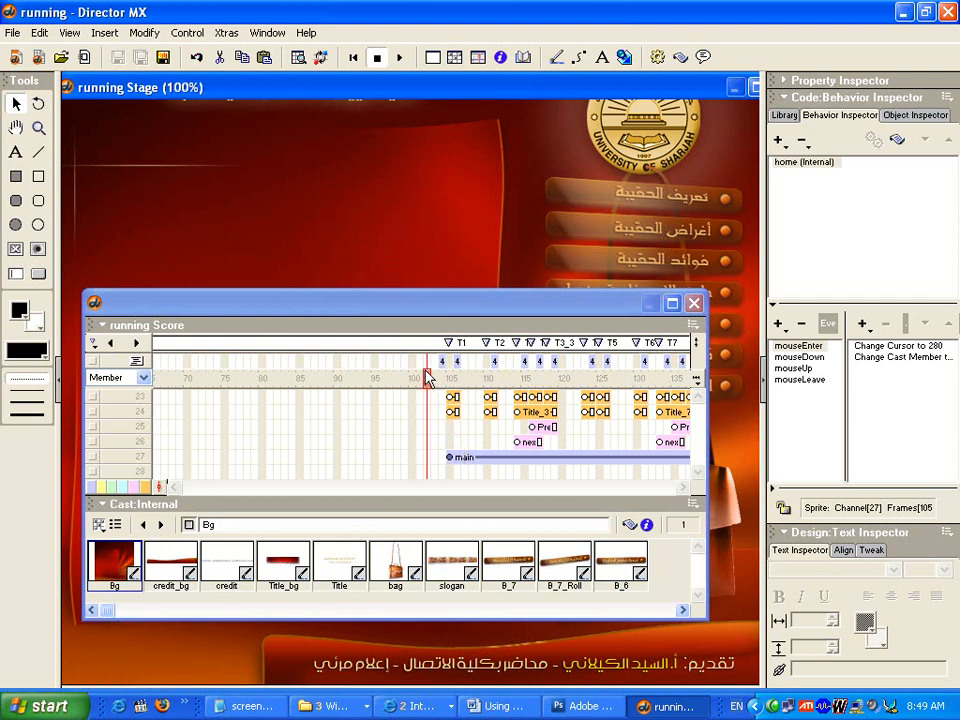
left_click_drag(395, 308, 458, 363)
mouse_move(498, 437)
left_mouse_down()
mouse_move(249, 441)
mouse_move(332, 431)
mouse_move(504, 440)
left_mouse_up()
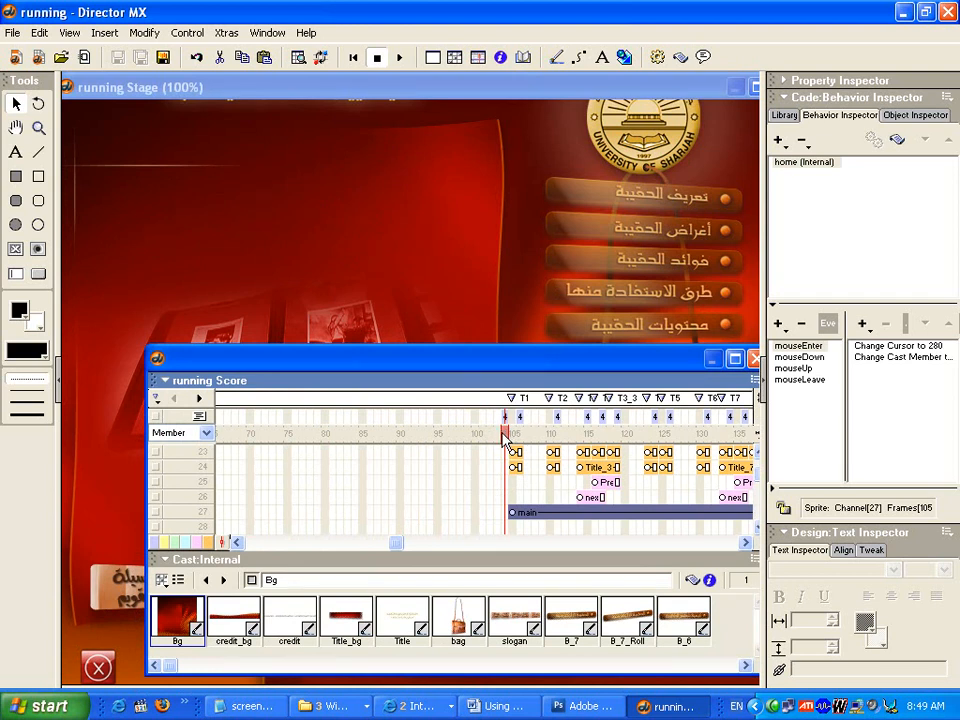
left_click_drag(499, 361, 440, 360)
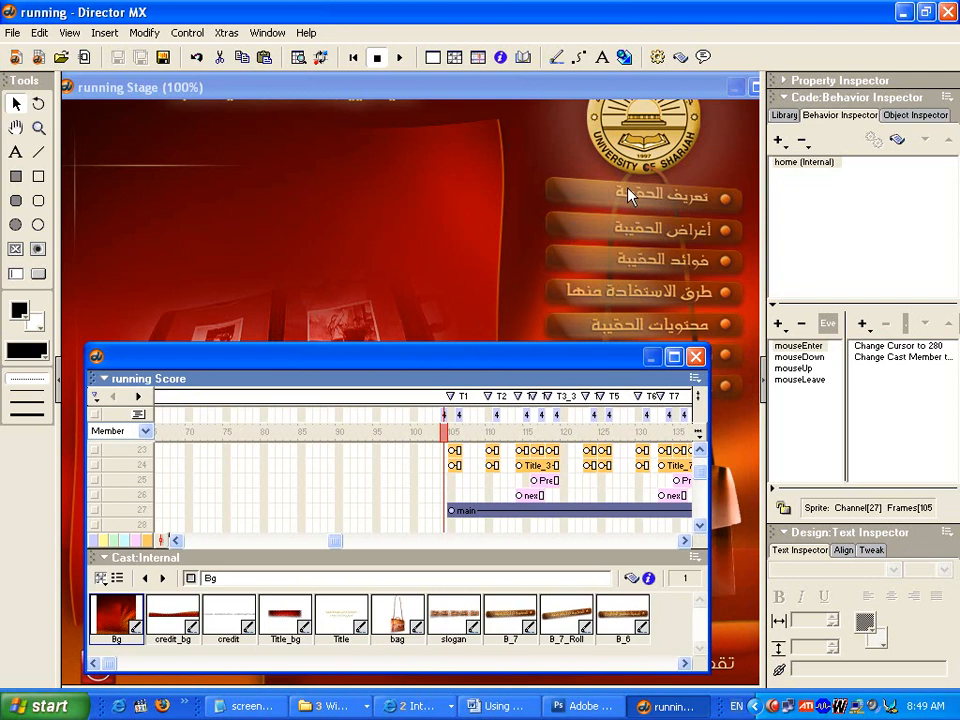
left_click(451, 433)
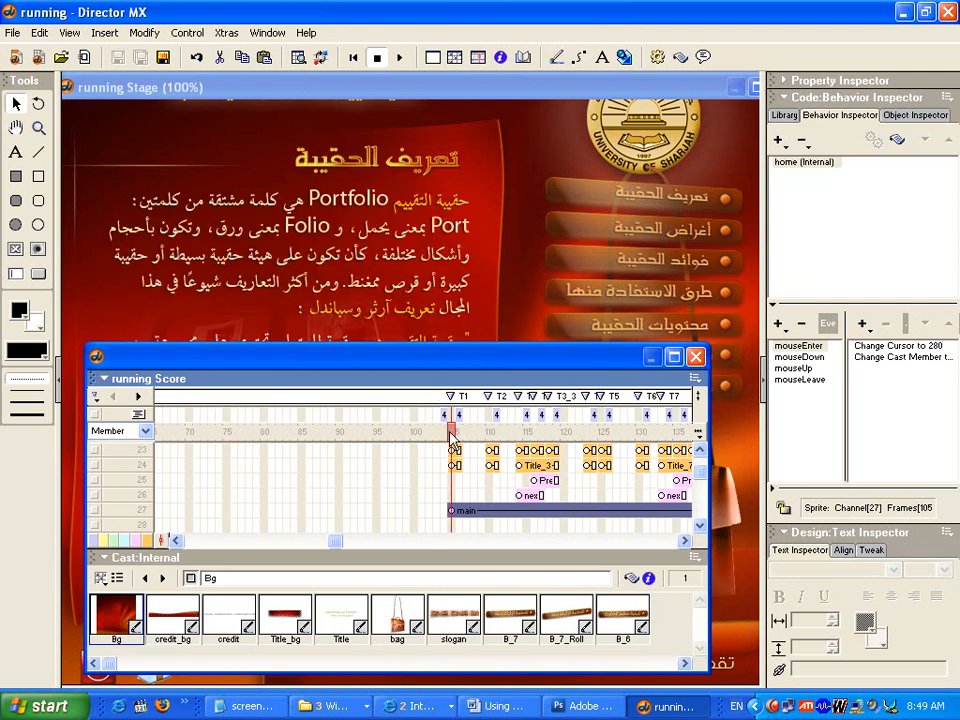
mouse_move(452, 432)
left_mouse_down()
mouse_move(498, 434)
mouse_move(452, 435)
left_mouse_up()
left_click_drag(386, 364, 390, 274)
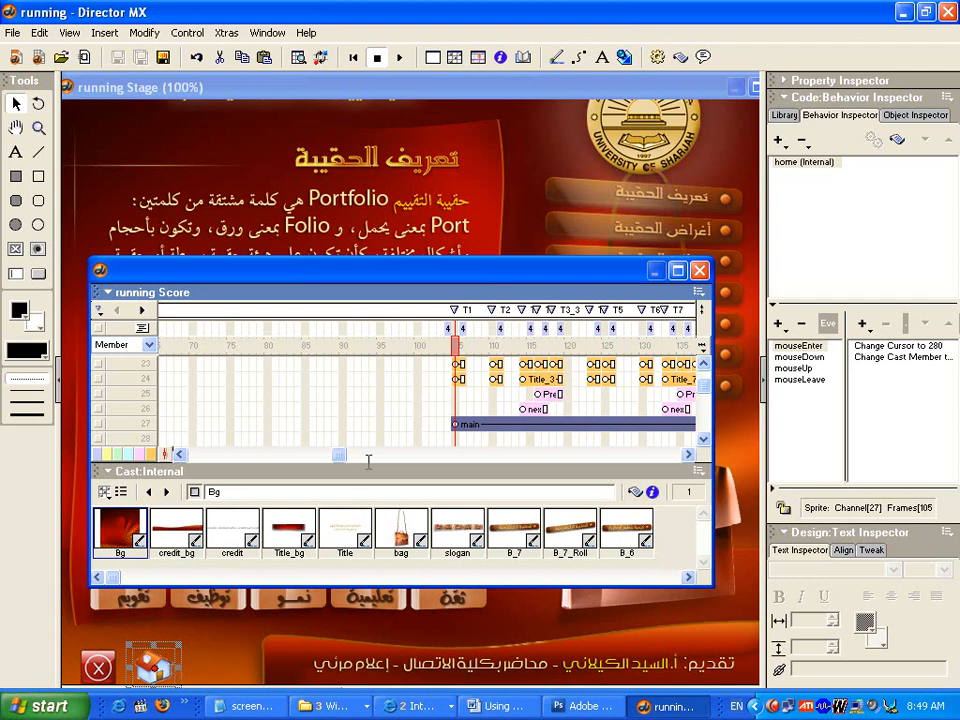
- Review the buttons' entry animation on the stage between about frame 100 and frame 105
left_click(422, 346)
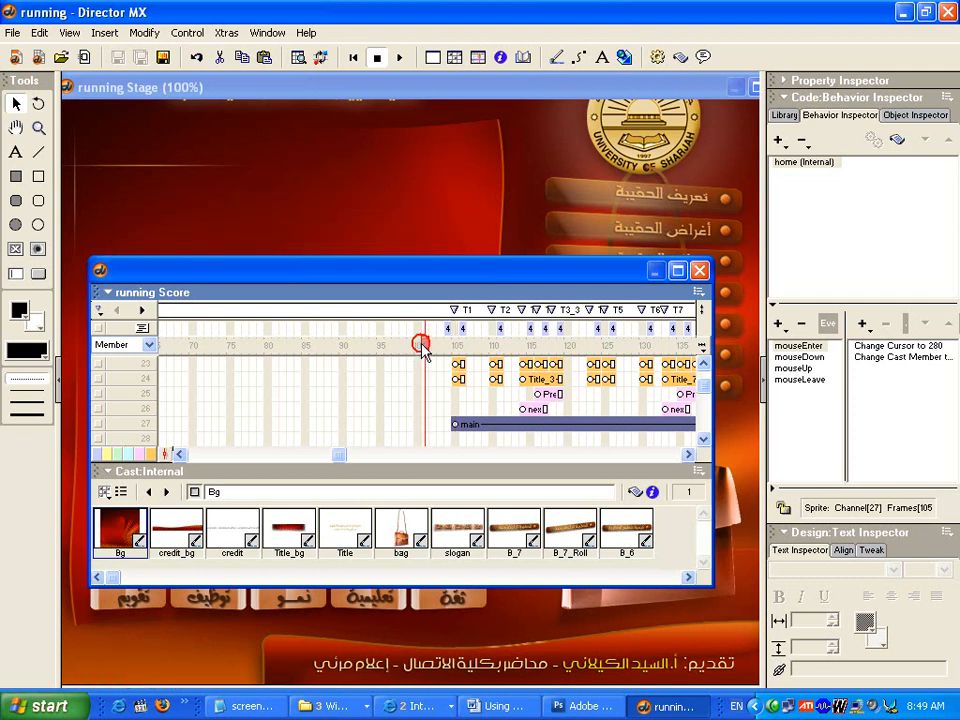
left_click_drag(397, 275, 430, 250)
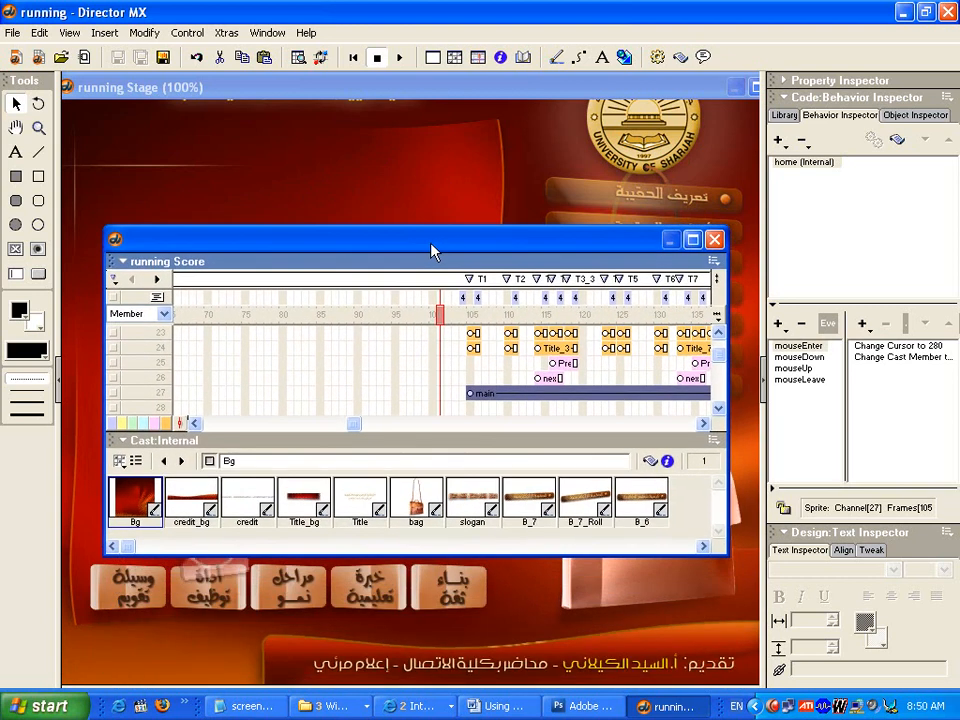
left_click(455, 317)
left_click_drag(456, 316, 470, 318)
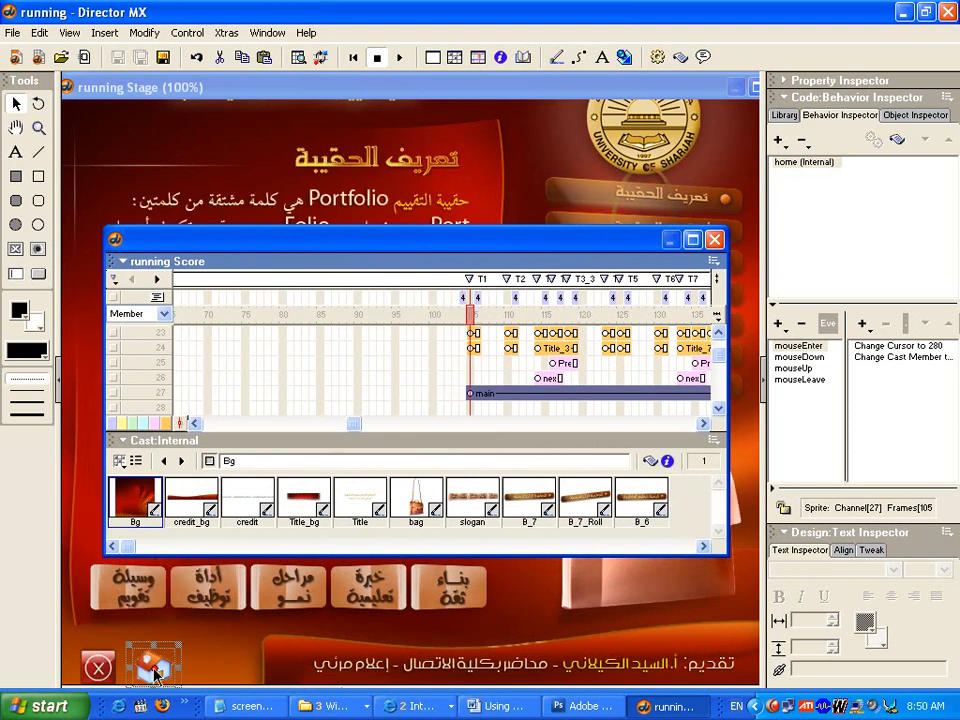
left_click(434, 316)
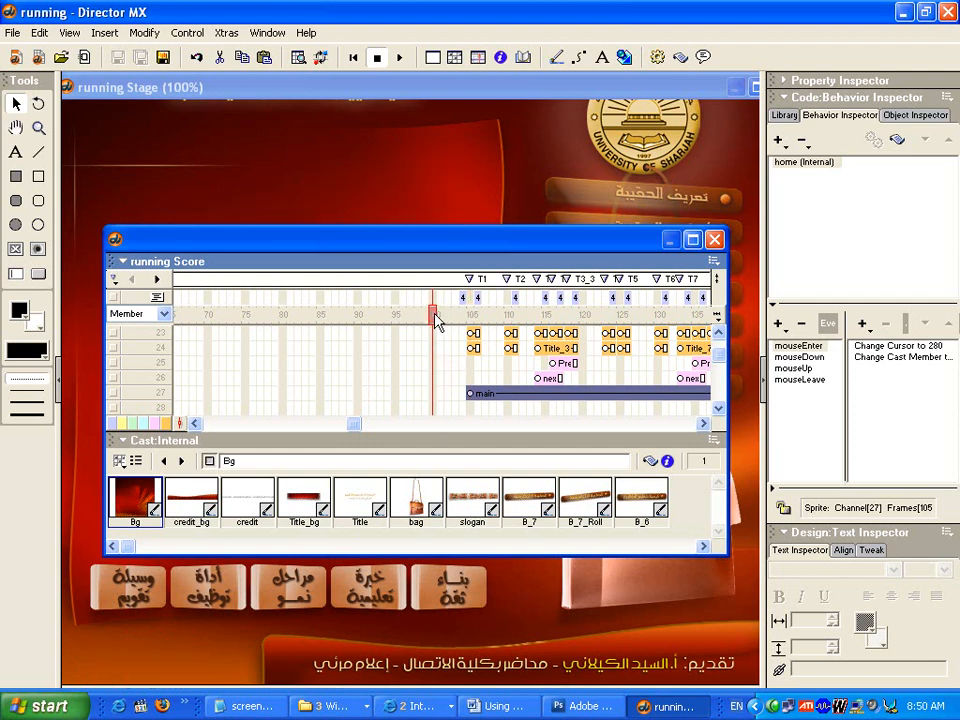
- Select the home button on the stage and inspect the mouseEnter event of its home behavior
left_click(483, 395)
left_click(152, 668)
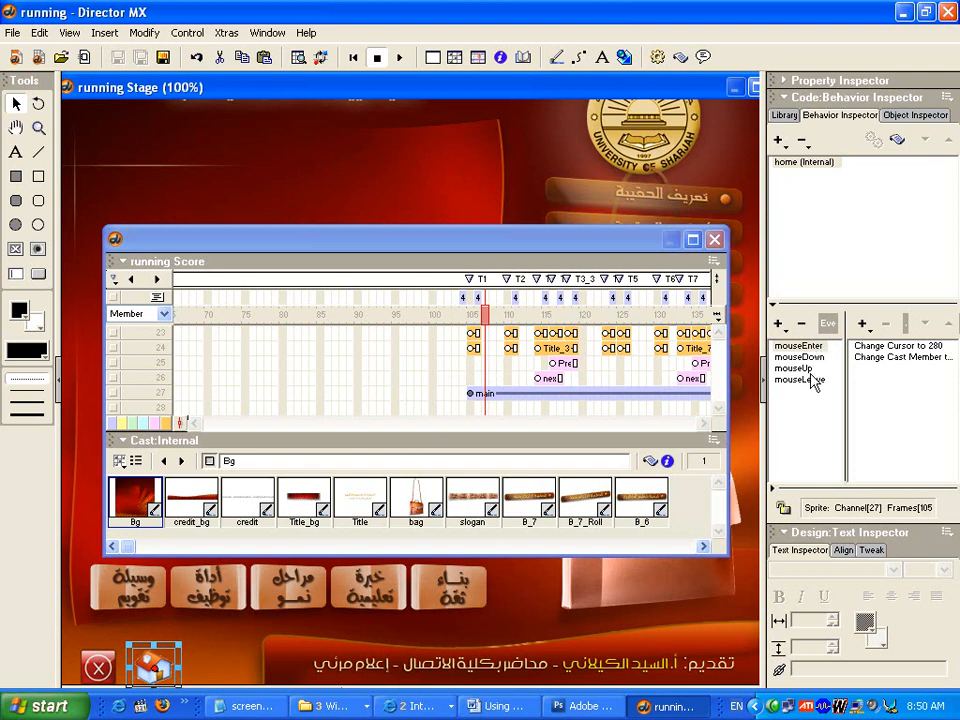
left_click(800, 346)
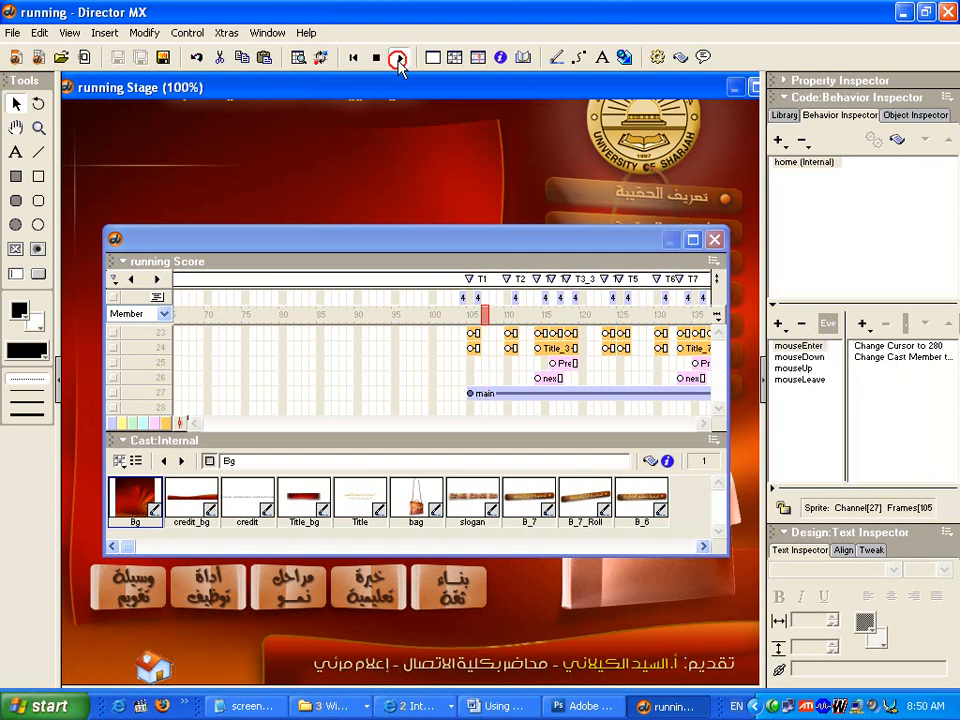
- Play the movie, replay the entry animation from about frame 95, and stop on the T2 page
left_click(399, 58)
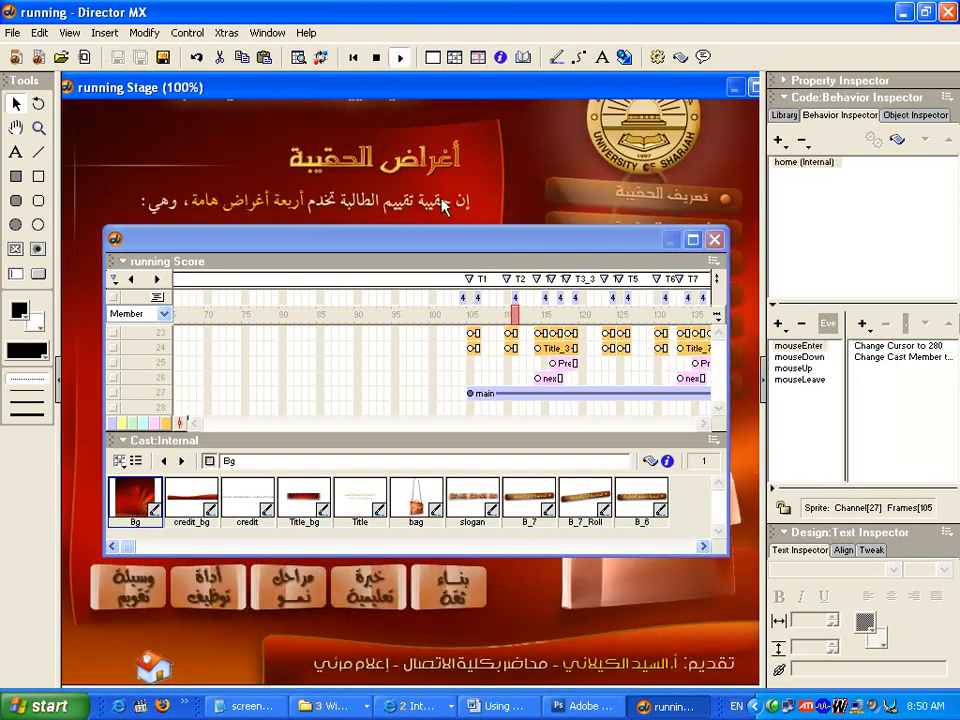
left_click(394, 313)
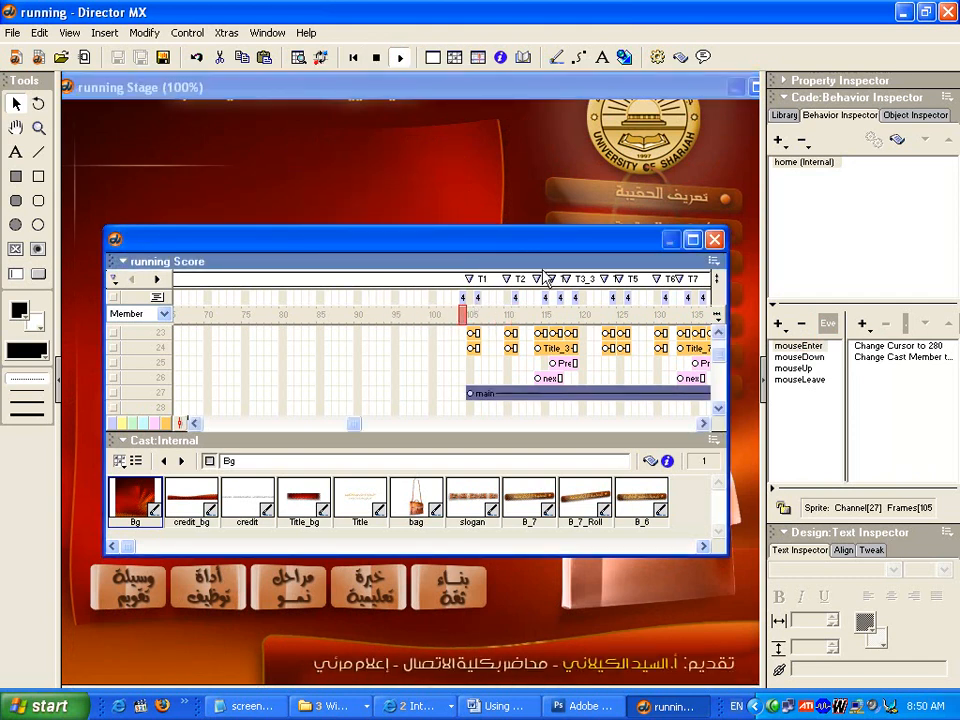
left_click_drag(568, 243, 489, 245)
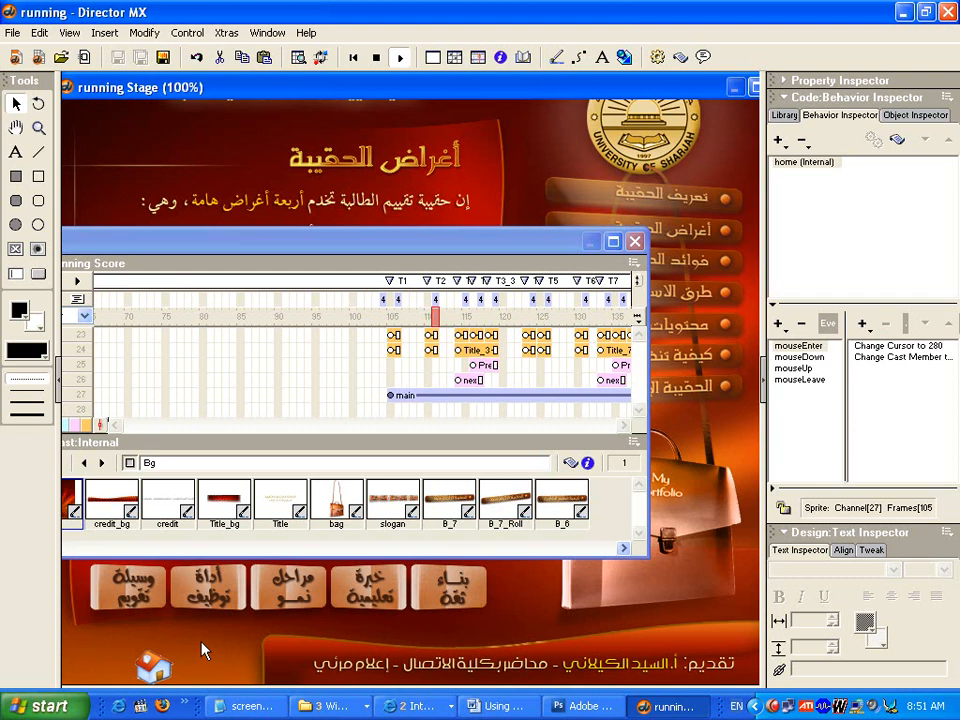
left_click(377, 58)
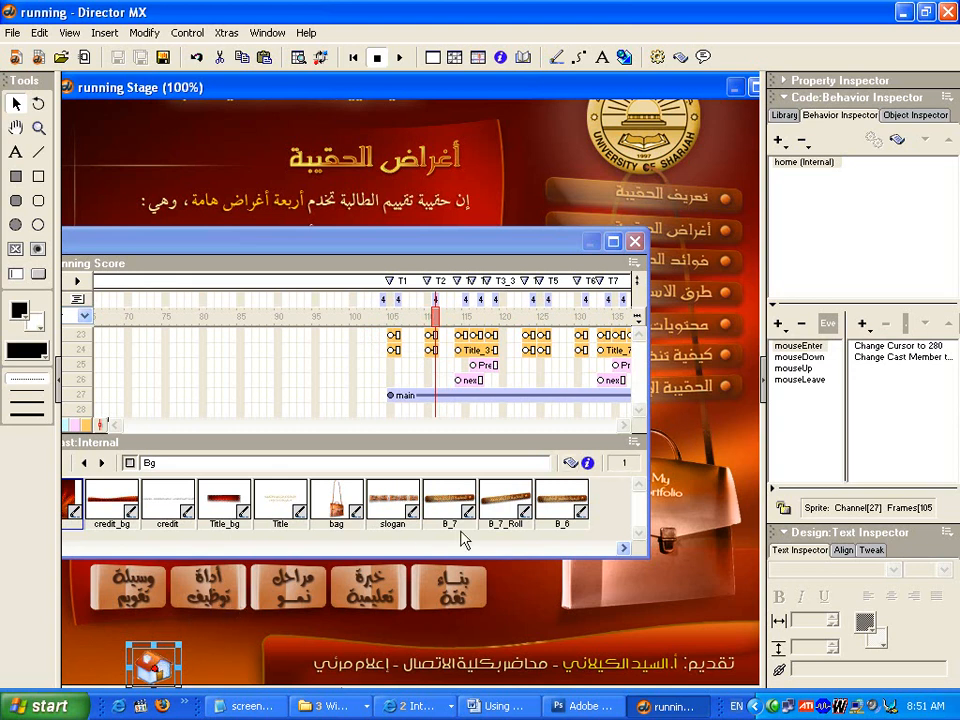
- Add a Go to Frame 100 navigation action to the home button's mouseUp event
left_click(792, 368)
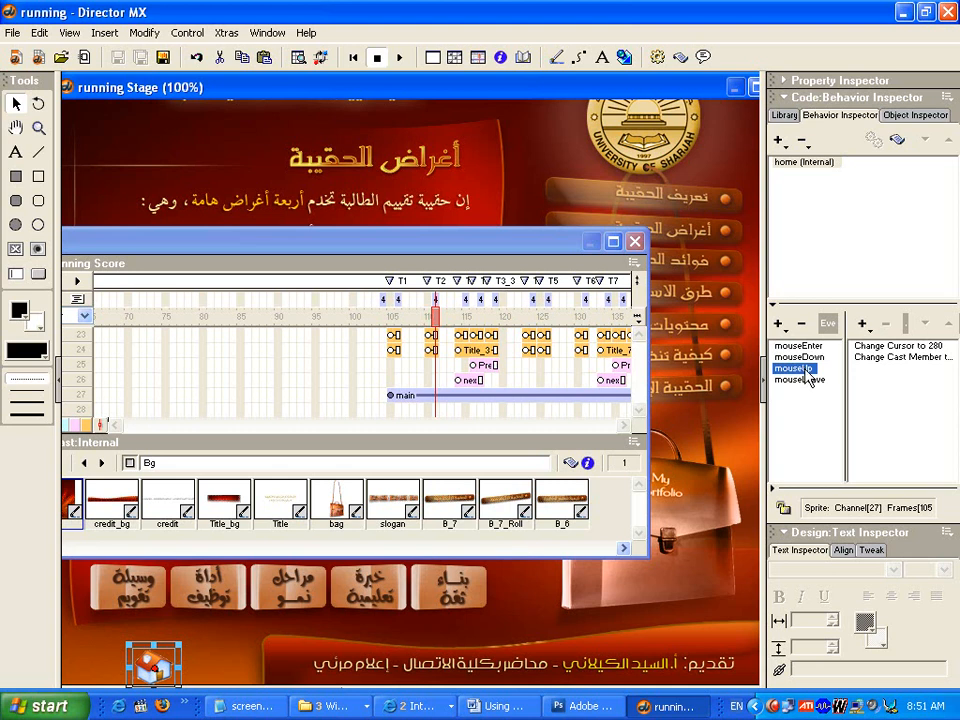
left_click(868, 329)
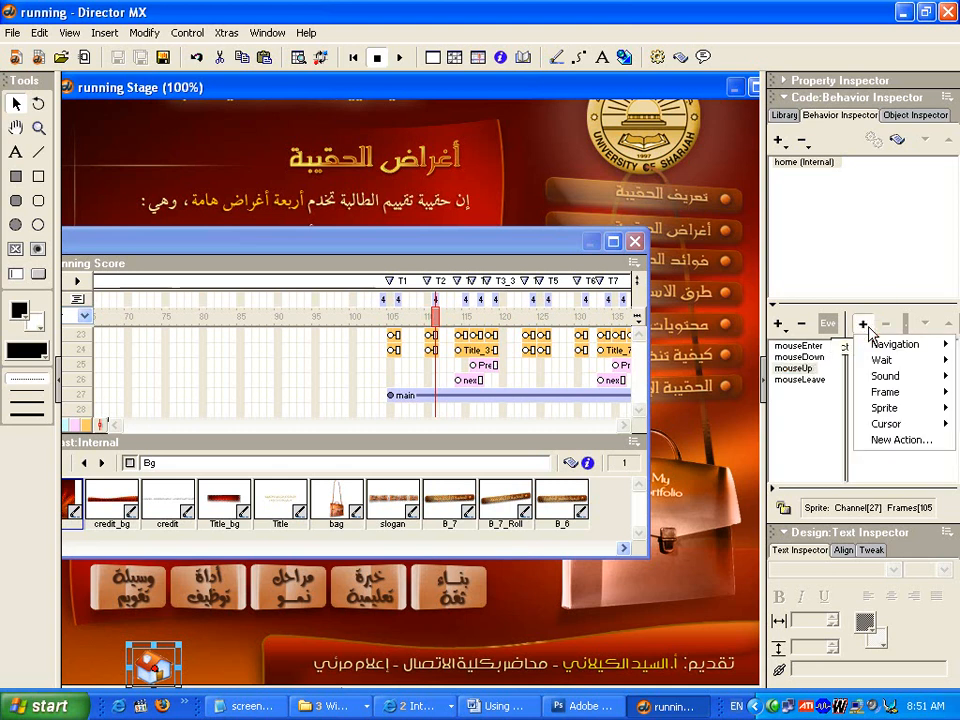
mouse_move(885, 344)
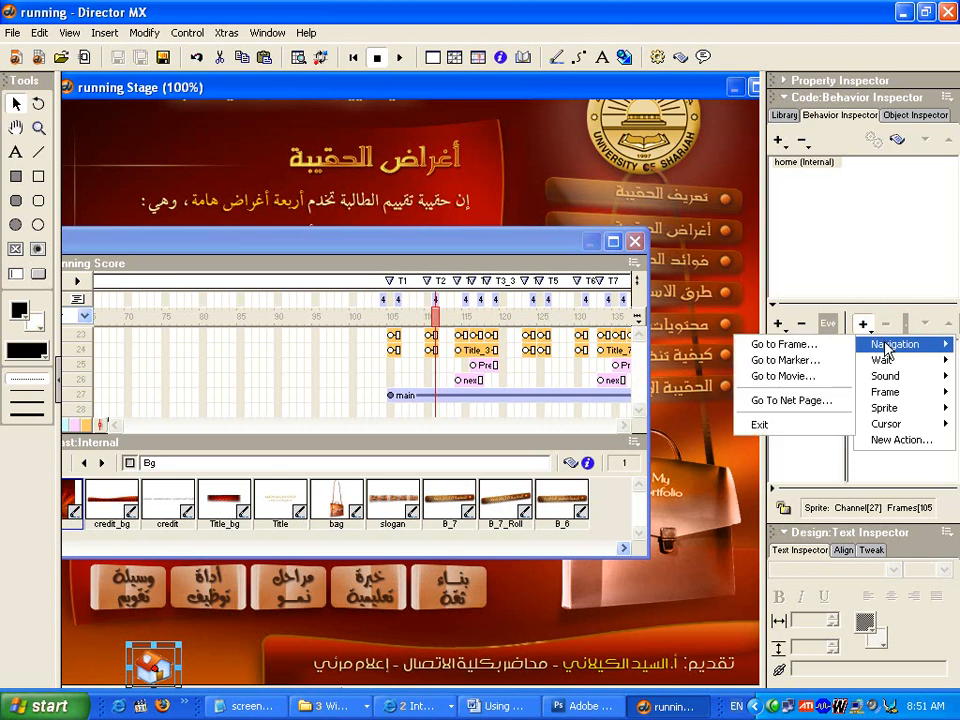
left_click(799, 350)
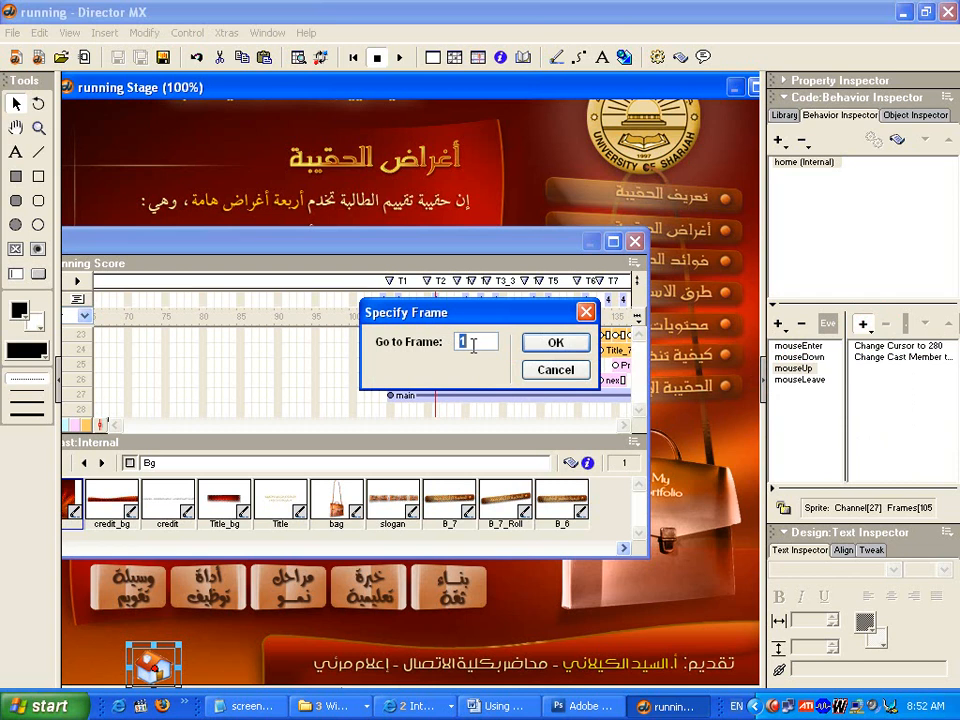
type("100")
left_click(538, 346)
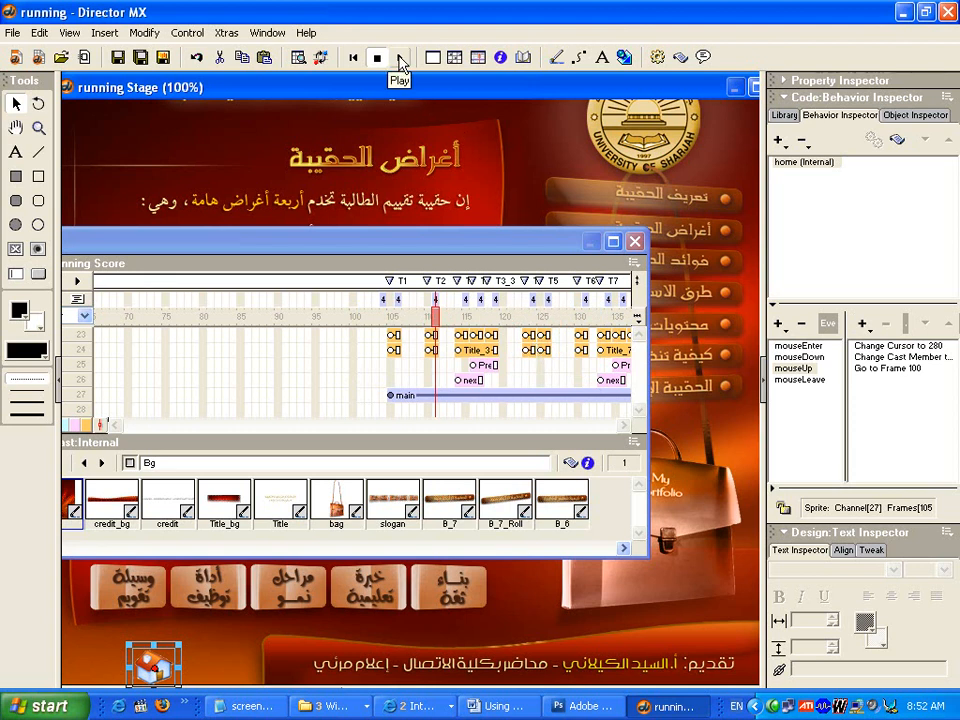
- Play the movie and test the home button from the T2 page
left_click(400, 58)
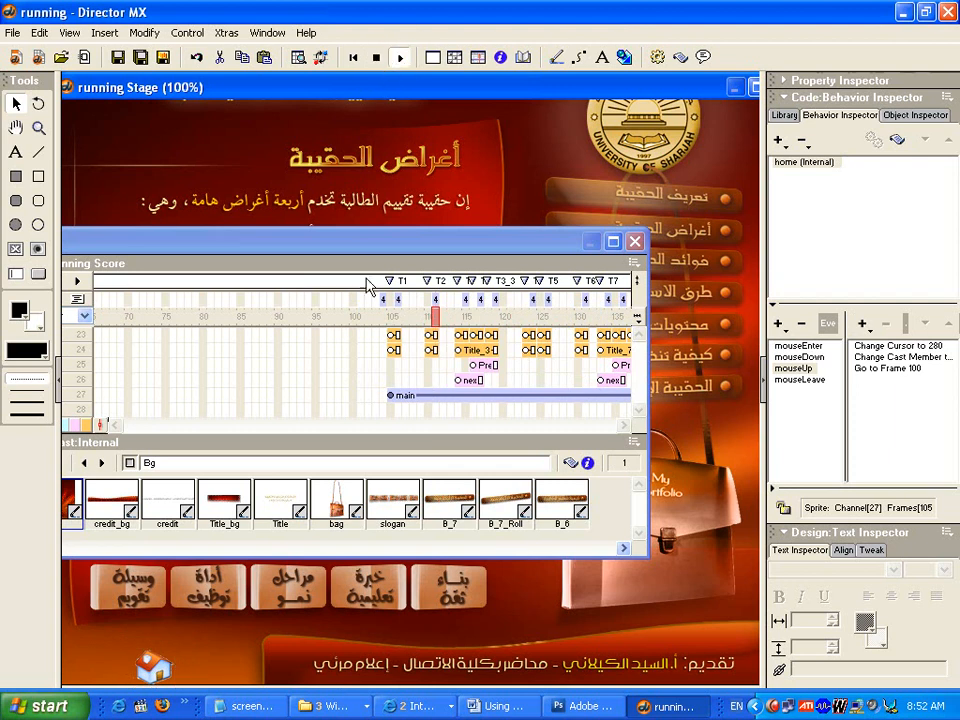
left_click(153, 668)
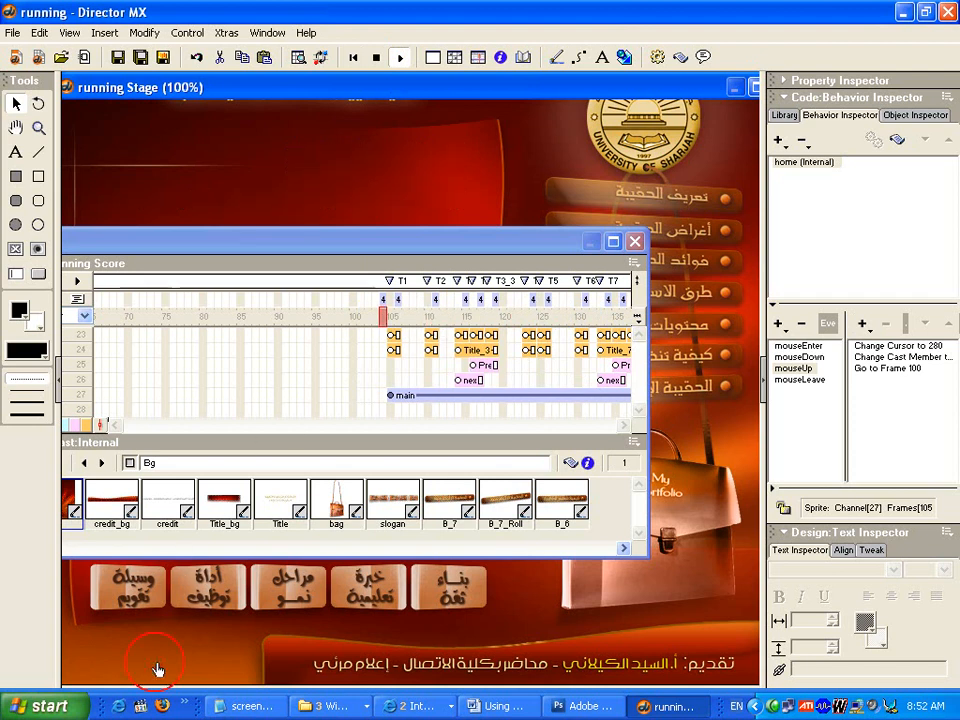
- Add a behavior script at frame 100 with "go to the frame" in its exitFrame handler
double_click(355, 300)
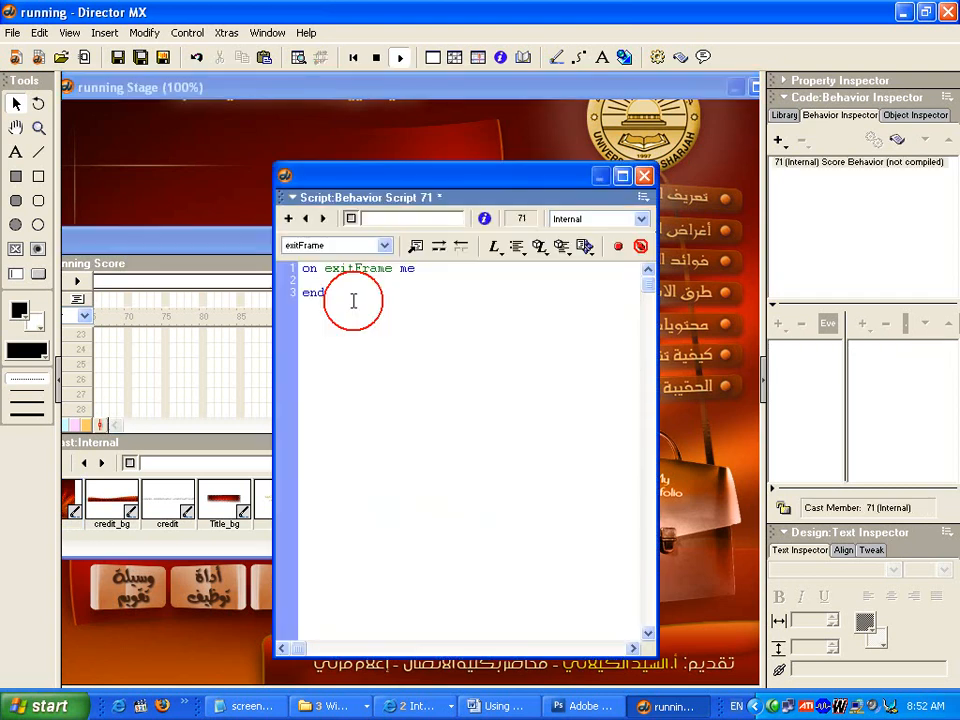
type("go to the frame")
left_click(644, 175)
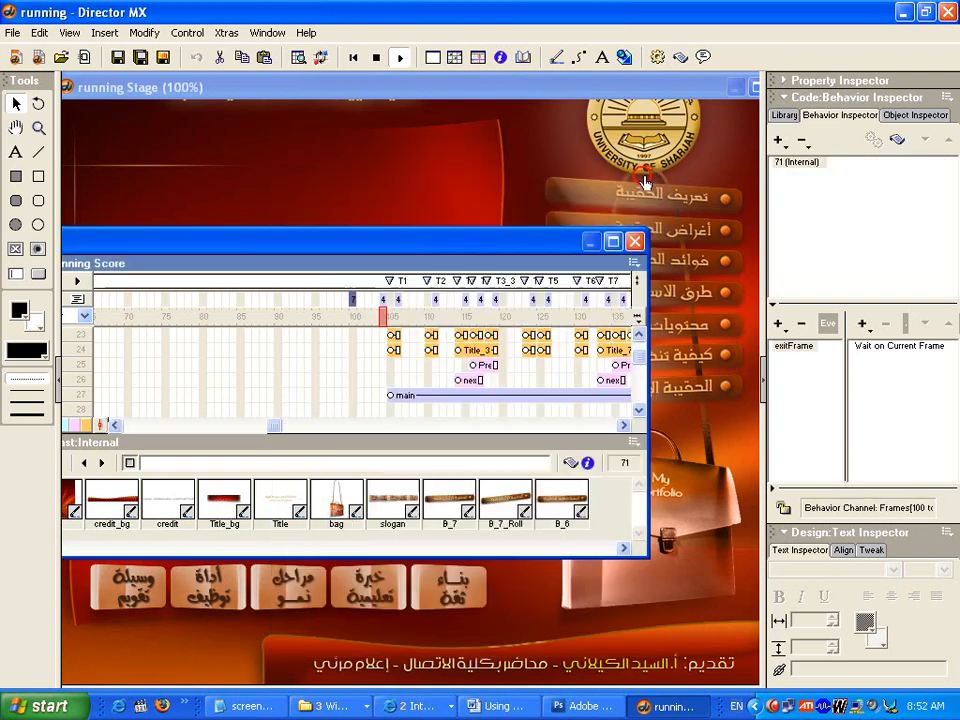
- Open the "طرق الاستفادة منها" page in the running movie and test its home button
left_click(686, 303)
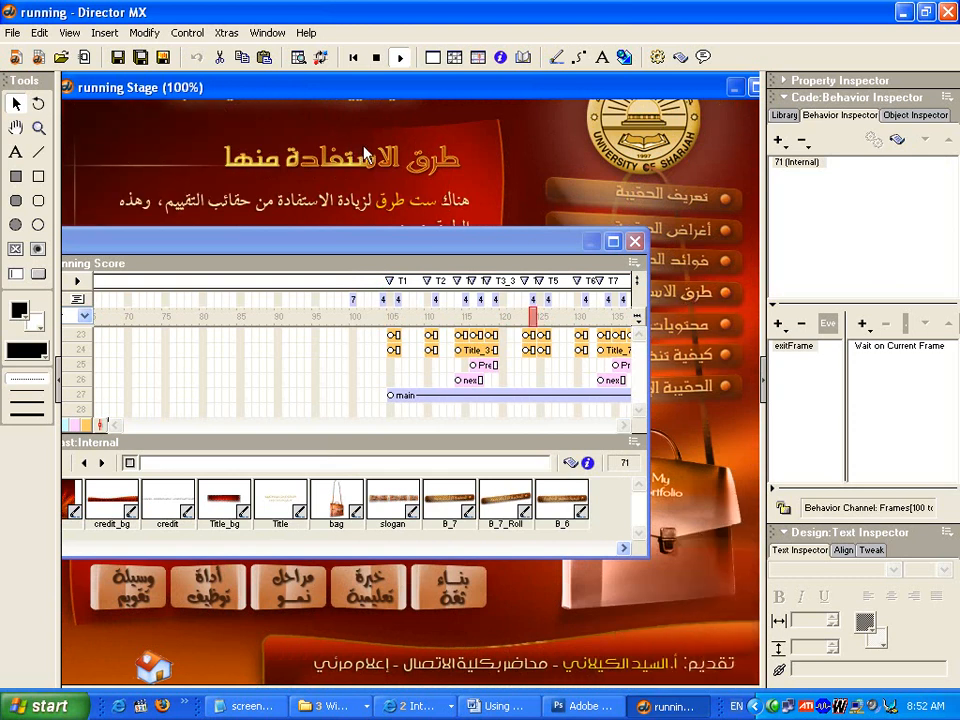
left_click(155, 670)
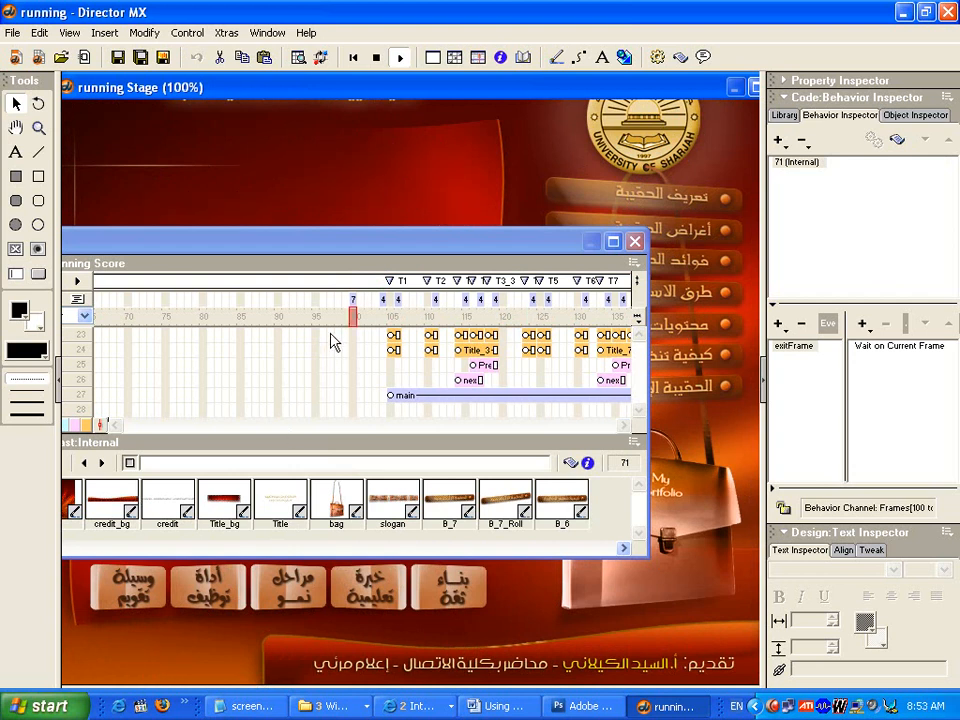